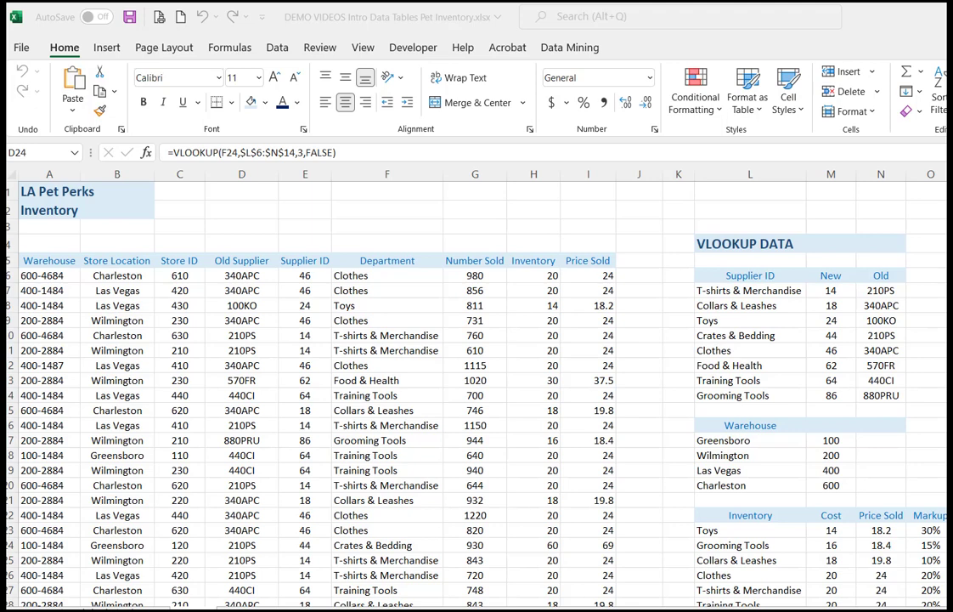
# Step: Select the inventory data from the Warehouse ID header down to the last row of the Price Sold column
pyautogui.click(45, 261)
pyautogui.moveTo(45, 261); pyautogui.dragTo(605, 581)
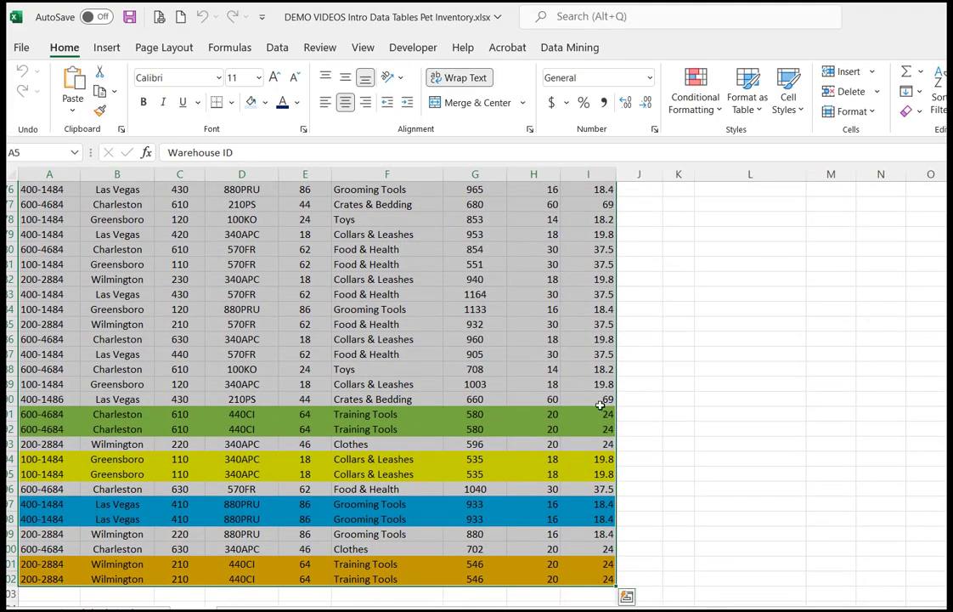
pyautogui.scroll(20, 171, 529)
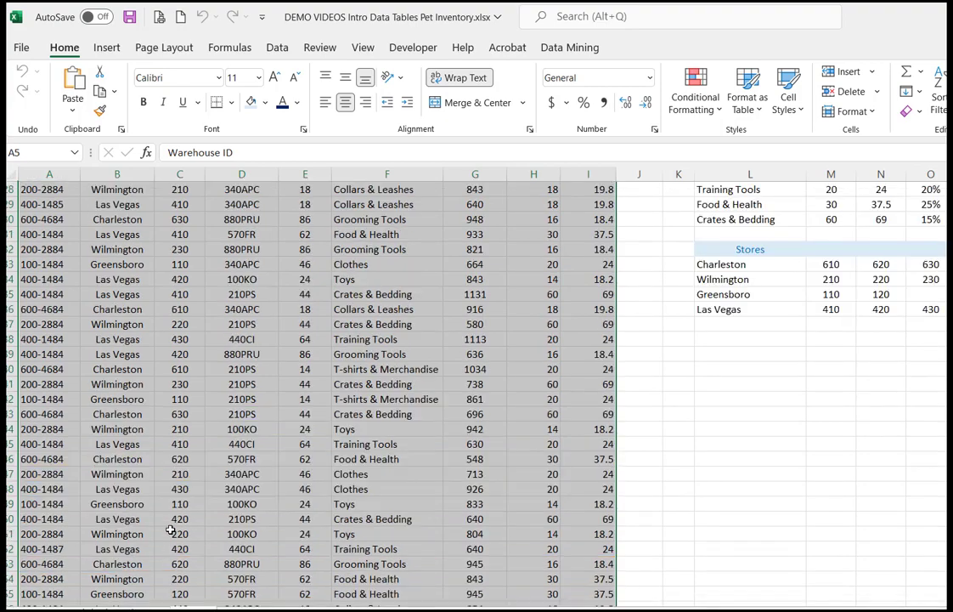
pyautogui.click(42, 152)
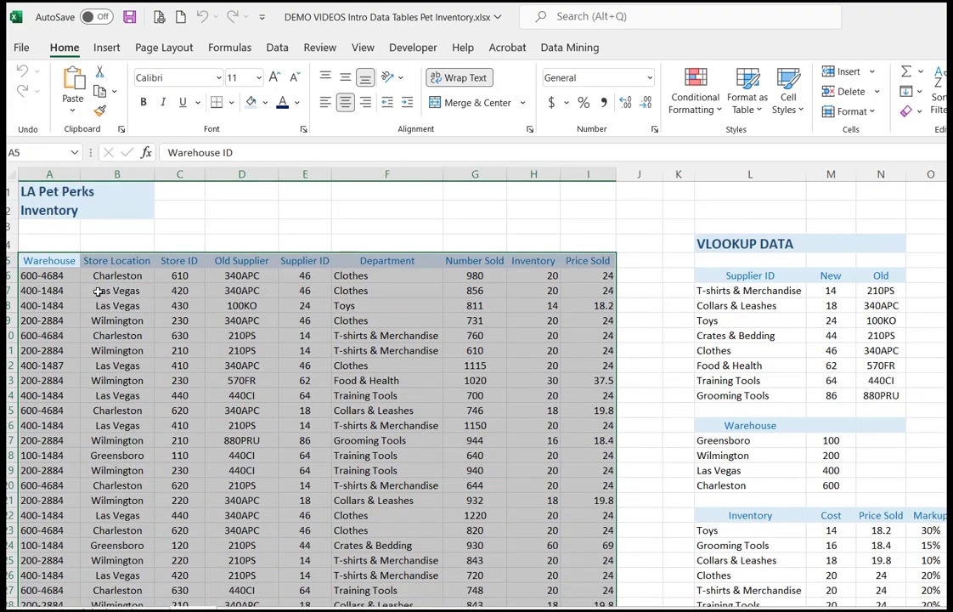
pyautogui.click(117, 289)
pyautogui.click(45, 149)
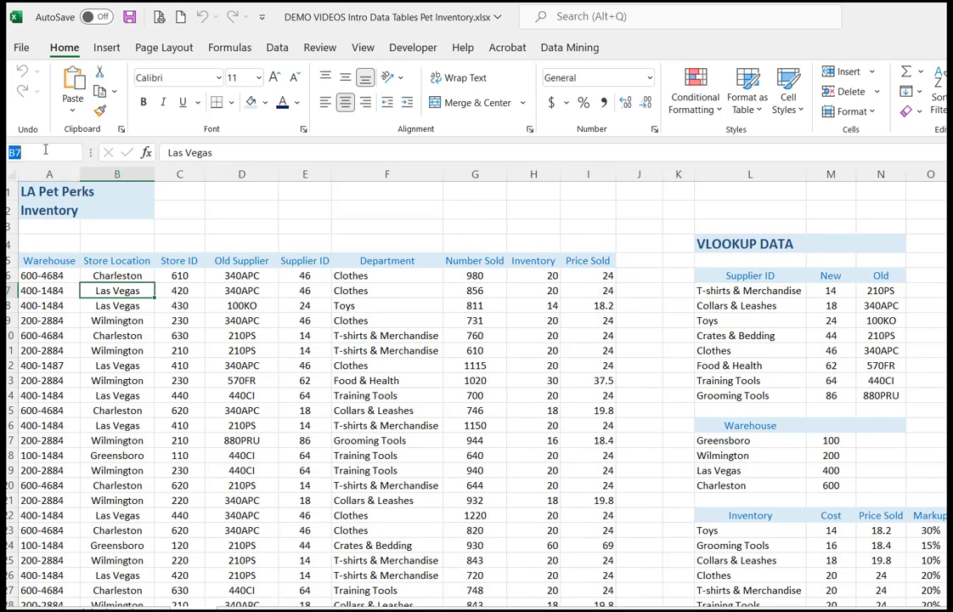
# Step: Select the inventory range A5:I102 by entering its cell reference
pyautogui.click(38, 260)
pyautogui.click(48, 153)
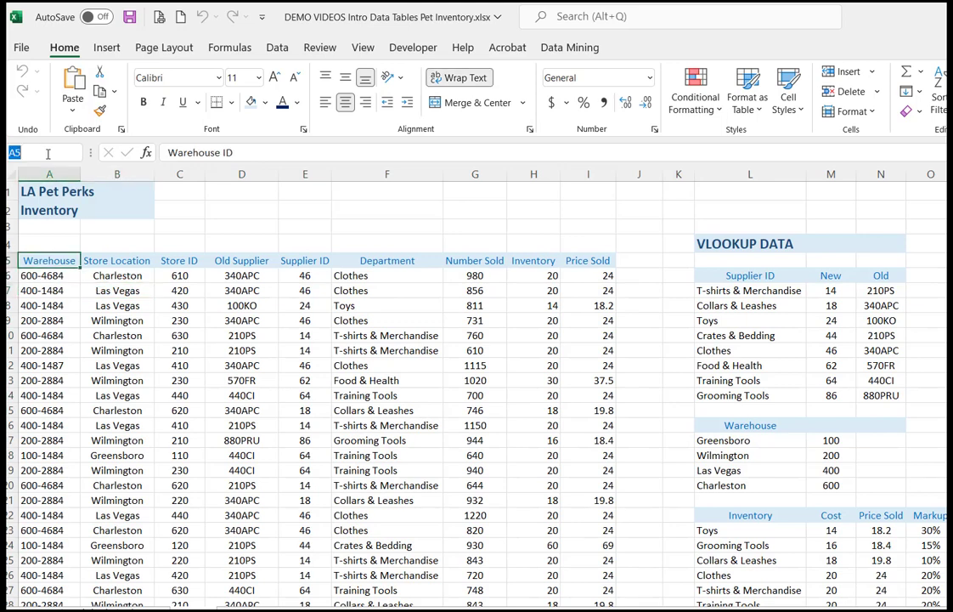
pyautogui.click(47, 154)
pyautogui.write(':I102')
pyautogui.press('Return')
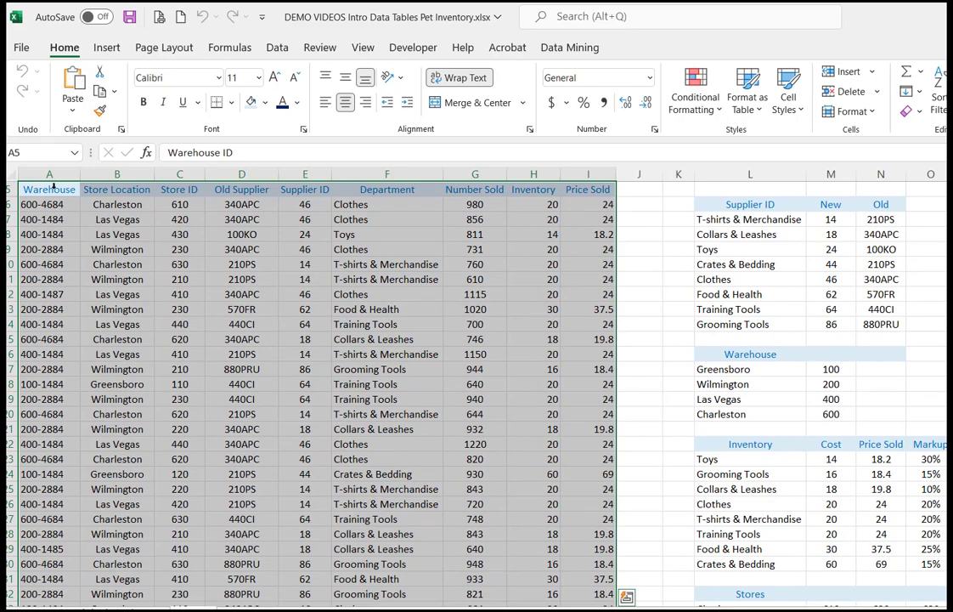
pyautogui.scroll(2, 215, 270)
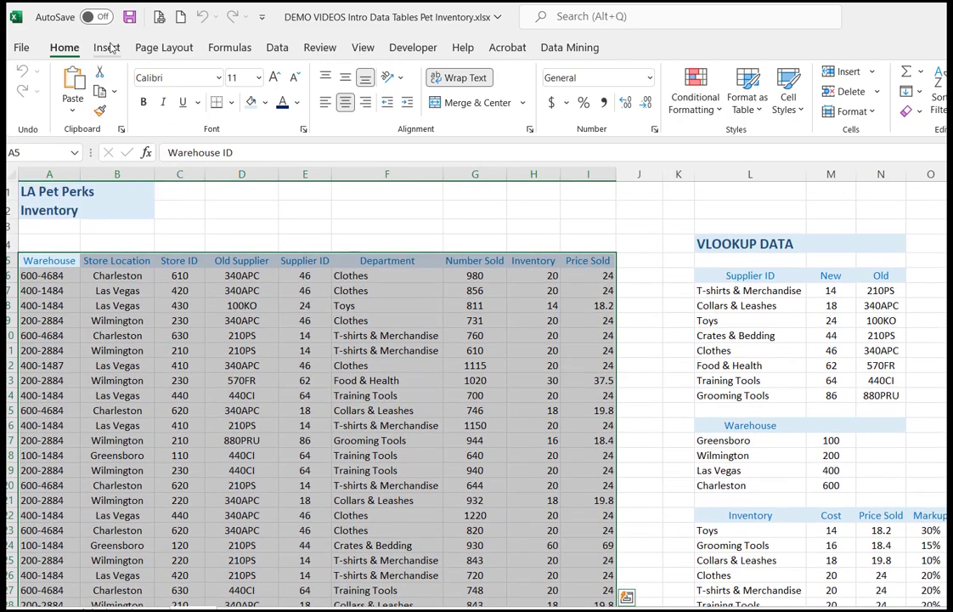
# Step: Convert the selected range $A$5:$I$102 into a table with headers and select a cell inside it
pyautogui.click(107, 48)
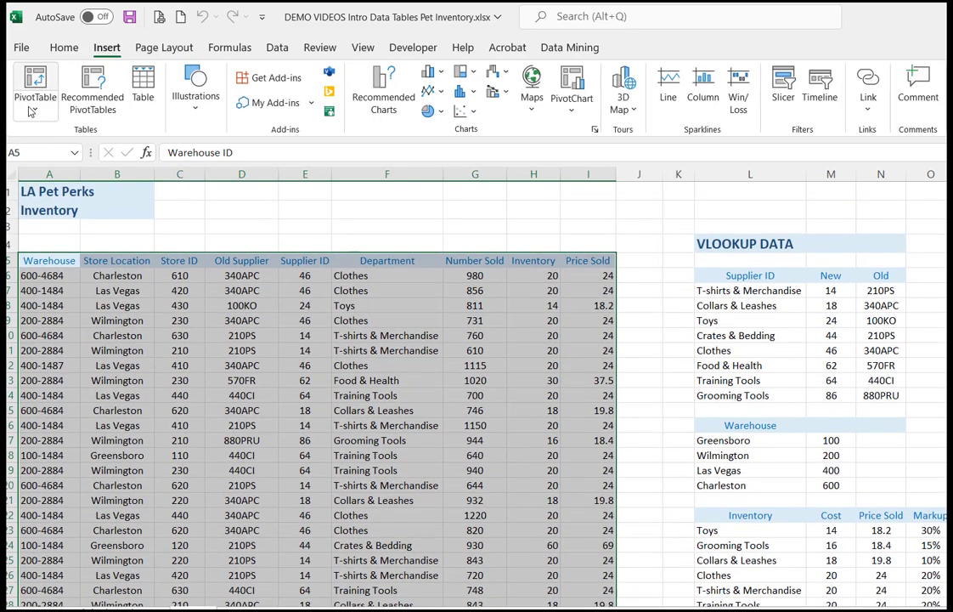
pyautogui.click(144, 98)
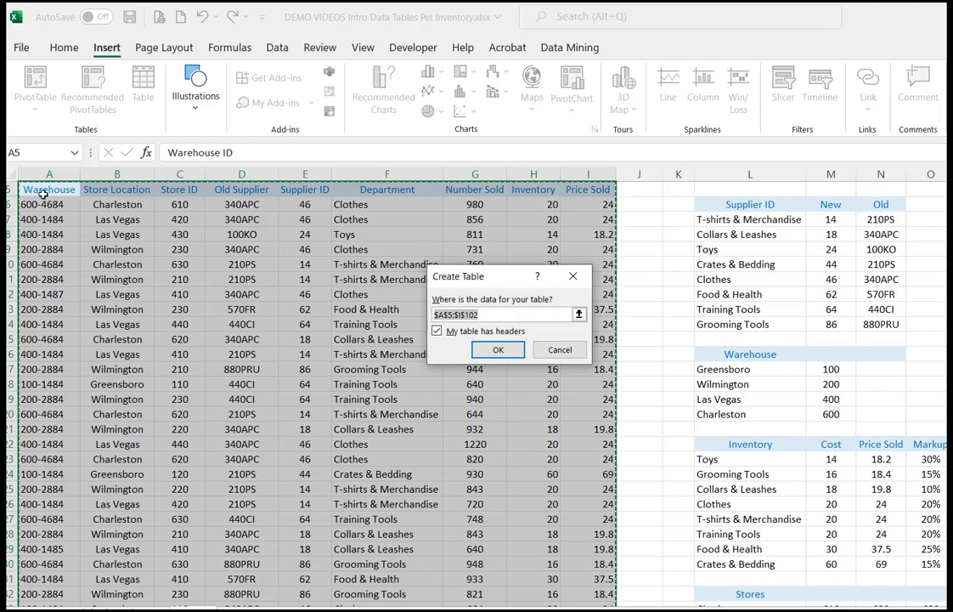
pyautogui.click(499, 350)
pyautogui.click(323, 357)
pyautogui.scroll(2, 323, 357)
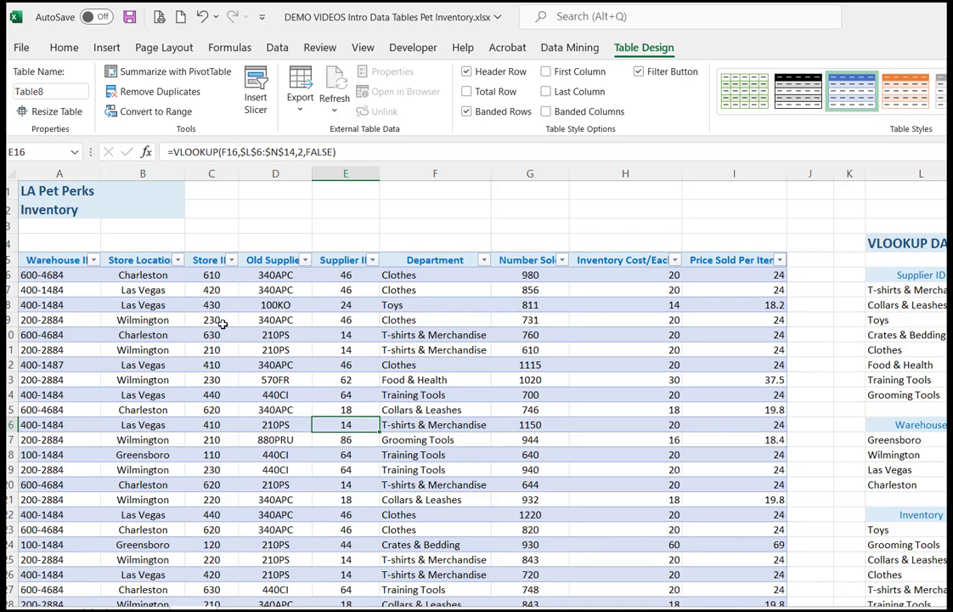
# Step: Look at the Store Location column's sort and filter choices, and select a cell outside the table
pyautogui.click(177, 260)
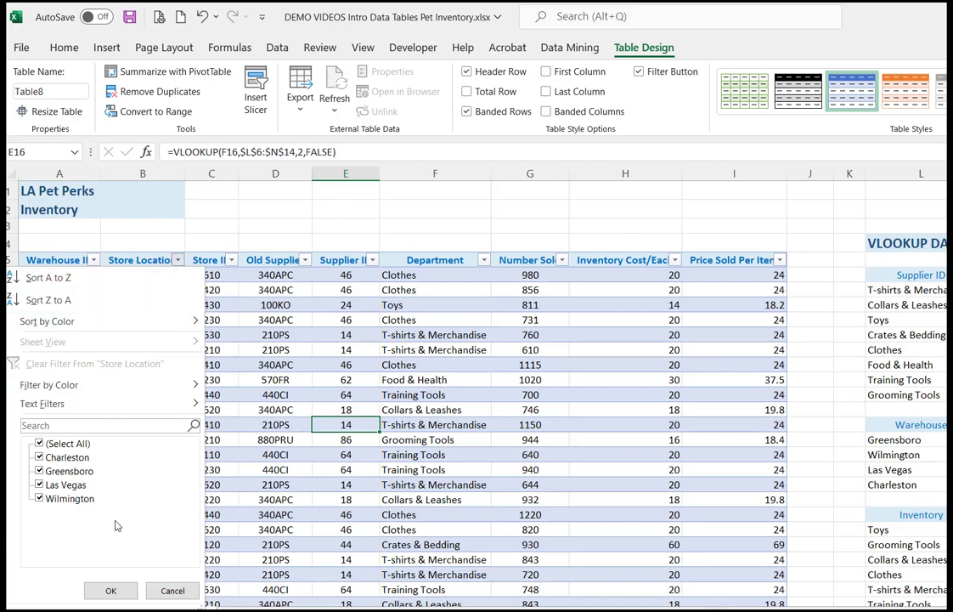
pyautogui.click(172, 591)
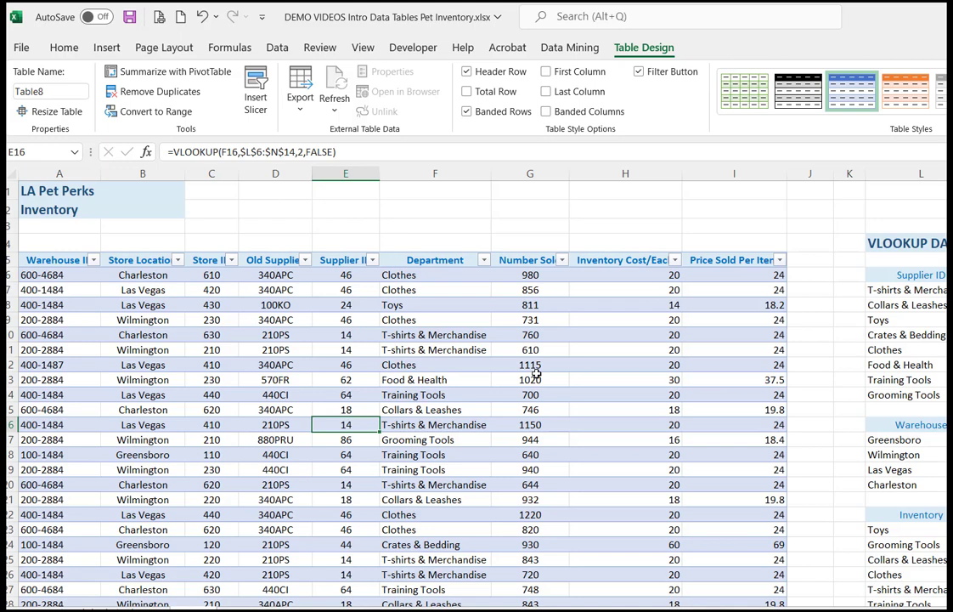
pyautogui.click(339, 290)
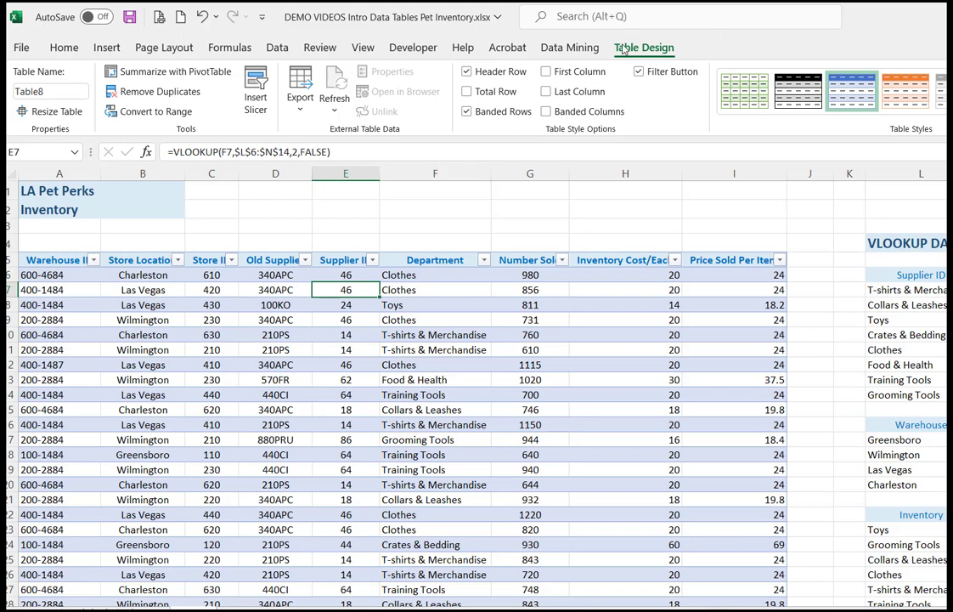
pyautogui.click(360, 211)
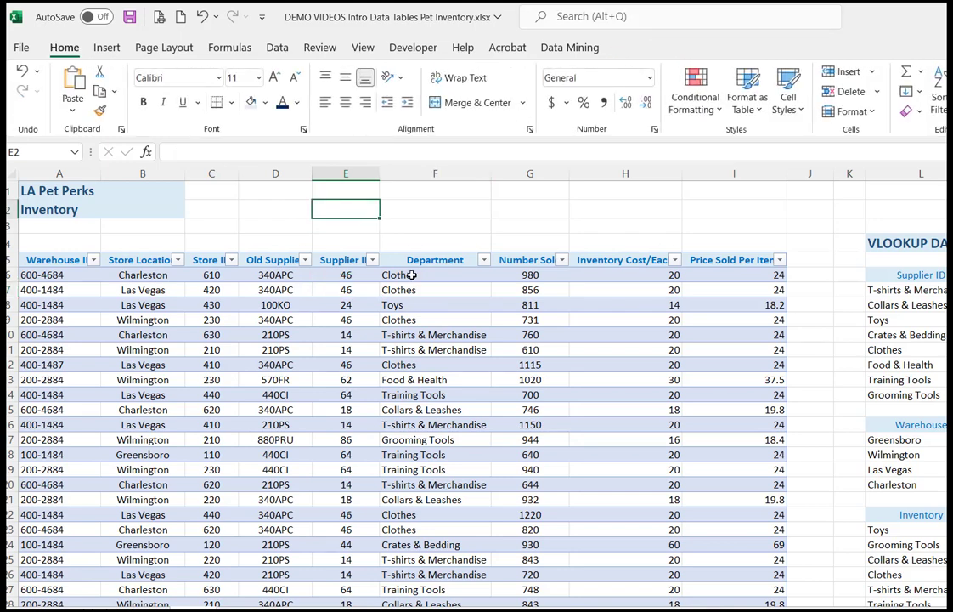
# Step: Rename the inventory table as Inventory2
pyautogui.click(320, 316)
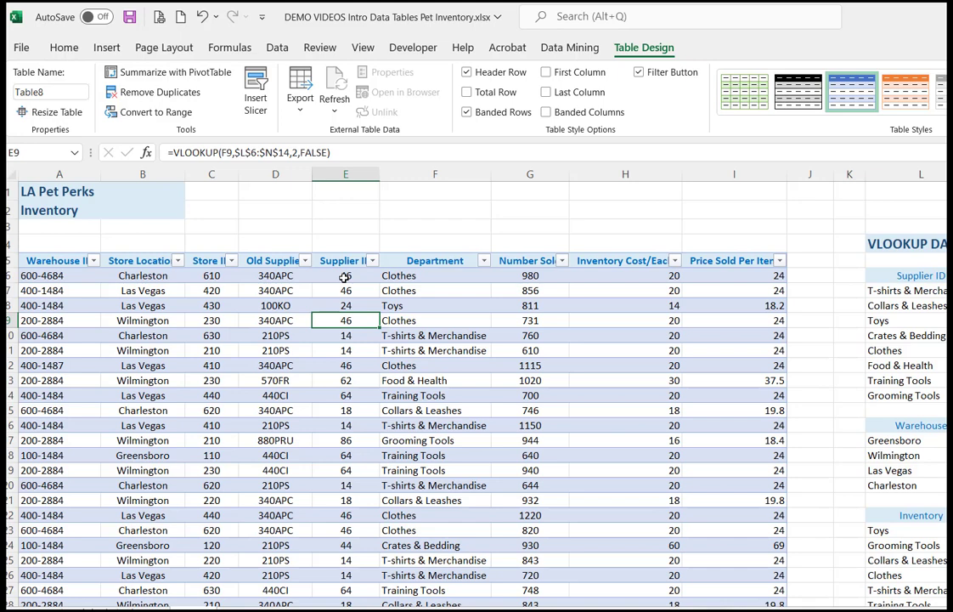
pyautogui.click(32, 94)
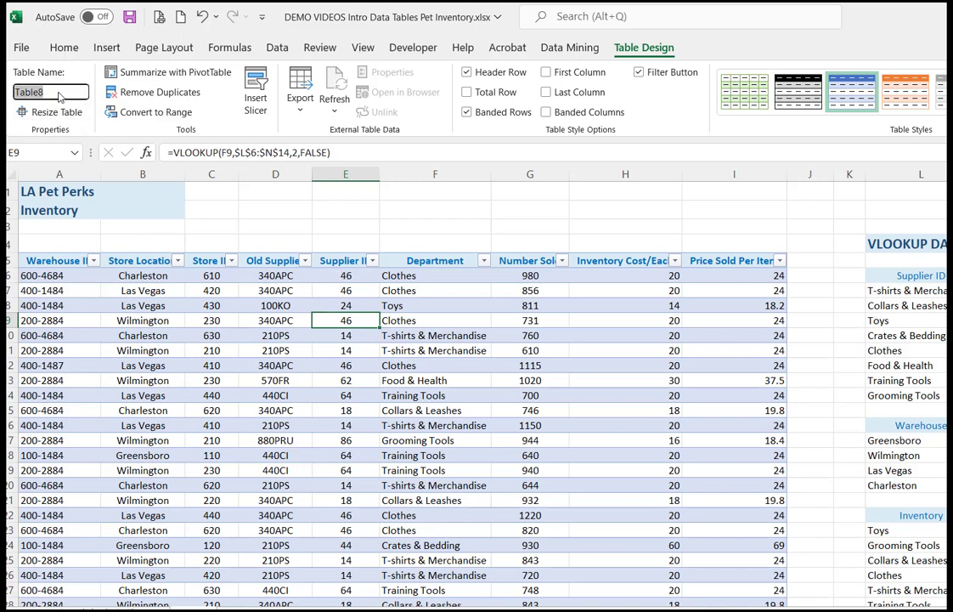
pyautogui.write('Inventory2')
pyautogui.click(480, 293)
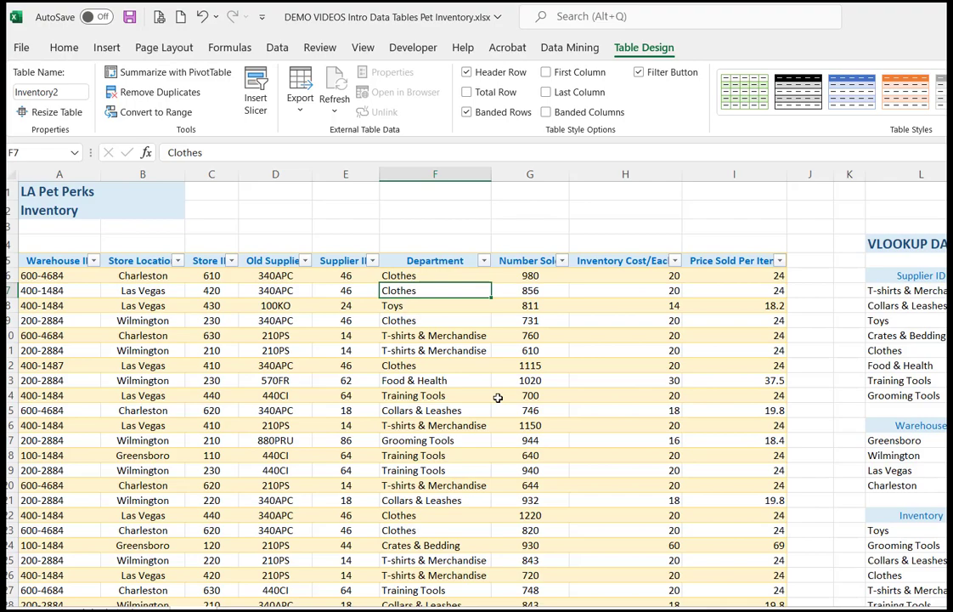
# Step: Remove the duplicate rows from the inventory table, comparing all columns and treating the first row as headers
pyautogui.scroll(-20, 498, 398)
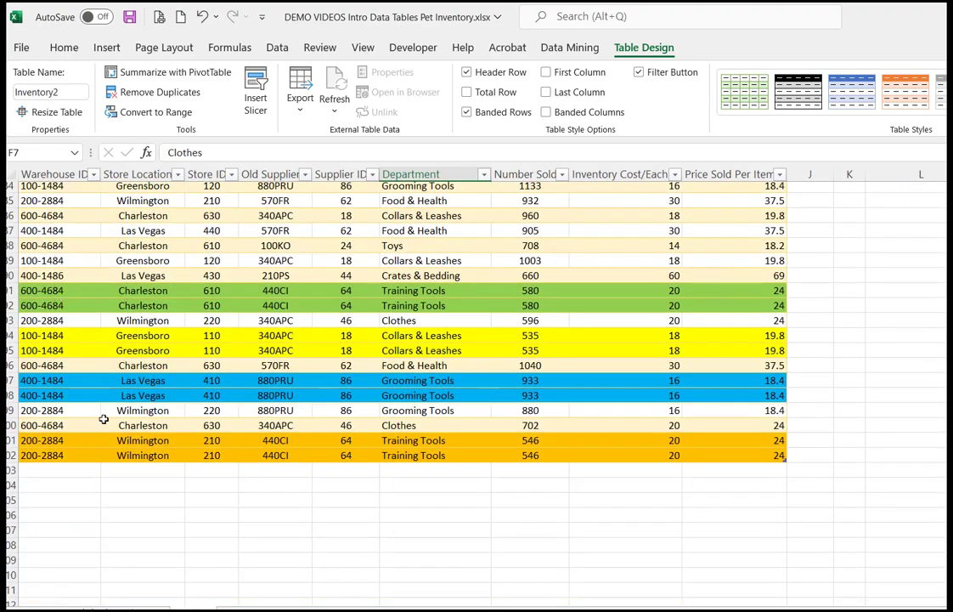
pyautogui.click(61, 291)
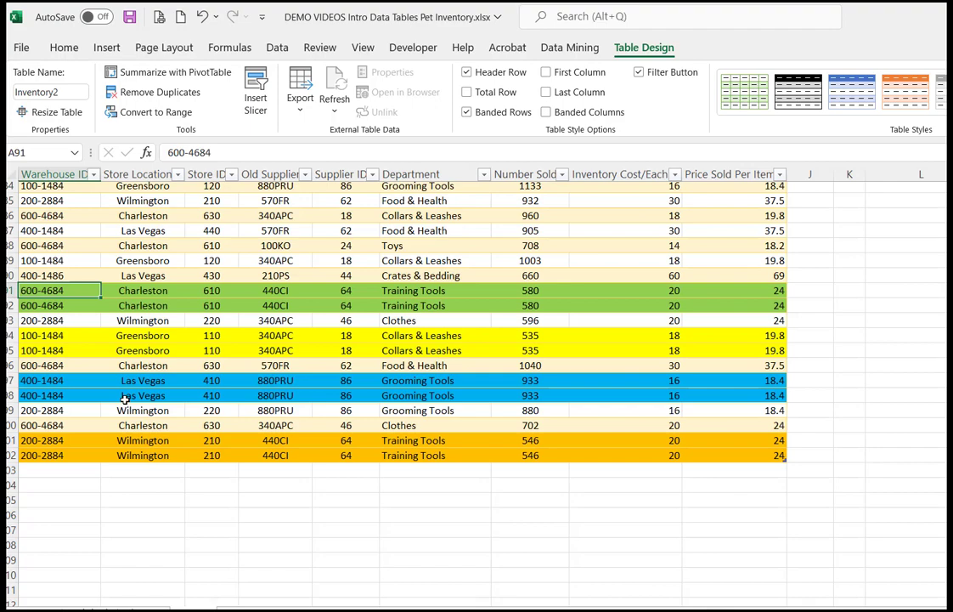
pyautogui.scroll(10, 251, 442)
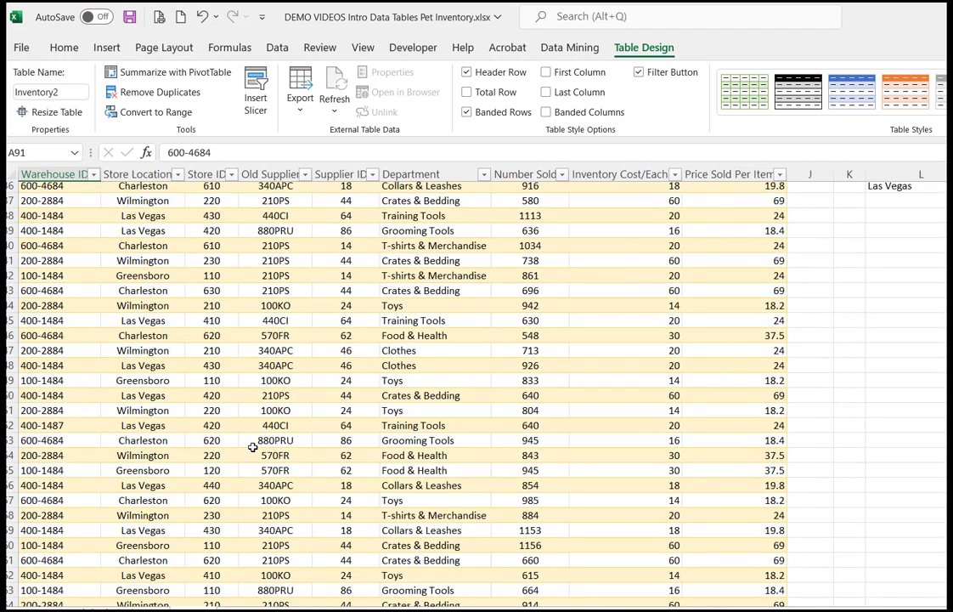
pyautogui.scroll(20, 252, 446)
pyautogui.click(146, 287)
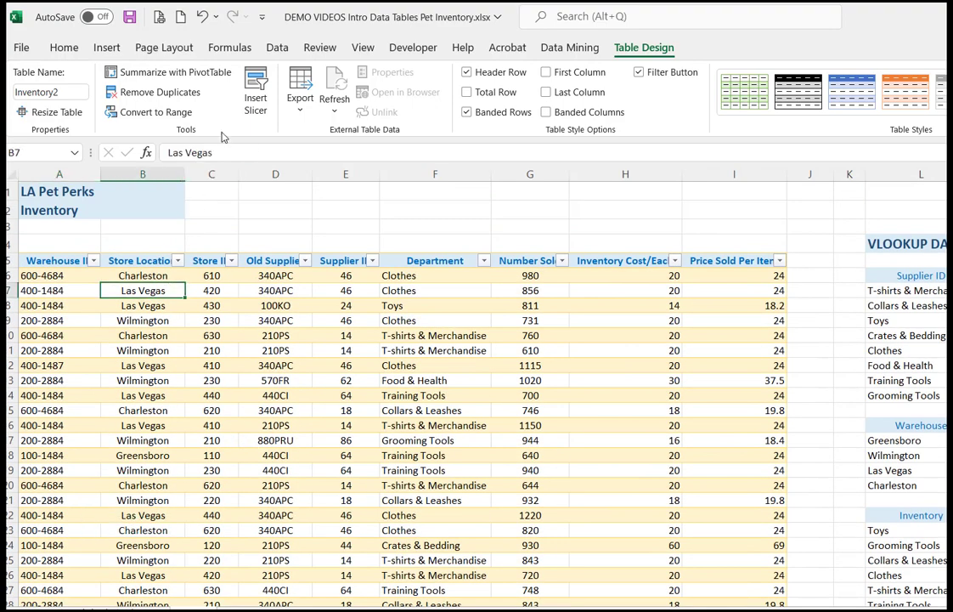
pyautogui.click(171, 92)
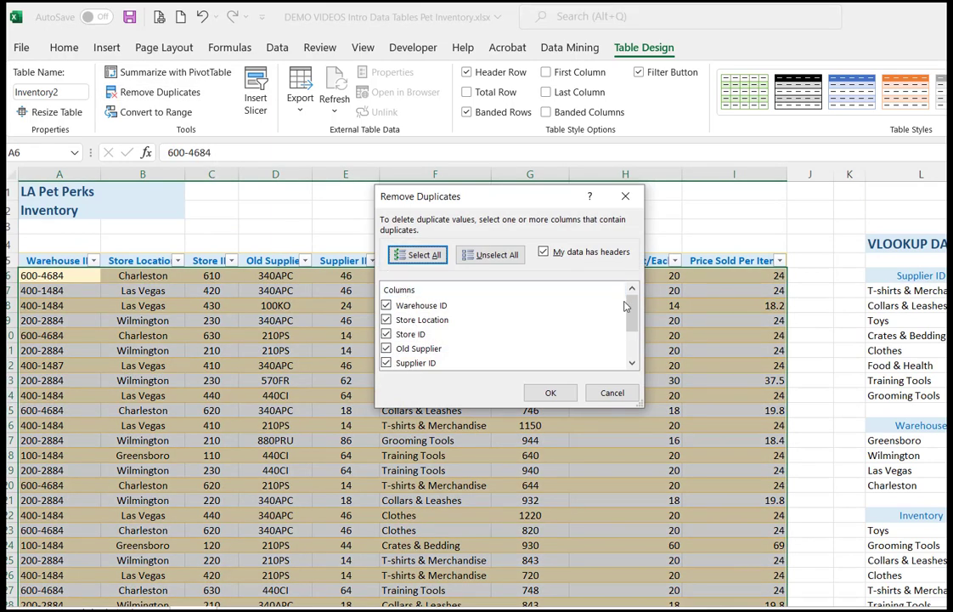
pyautogui.scroll(-2, 635, 312)
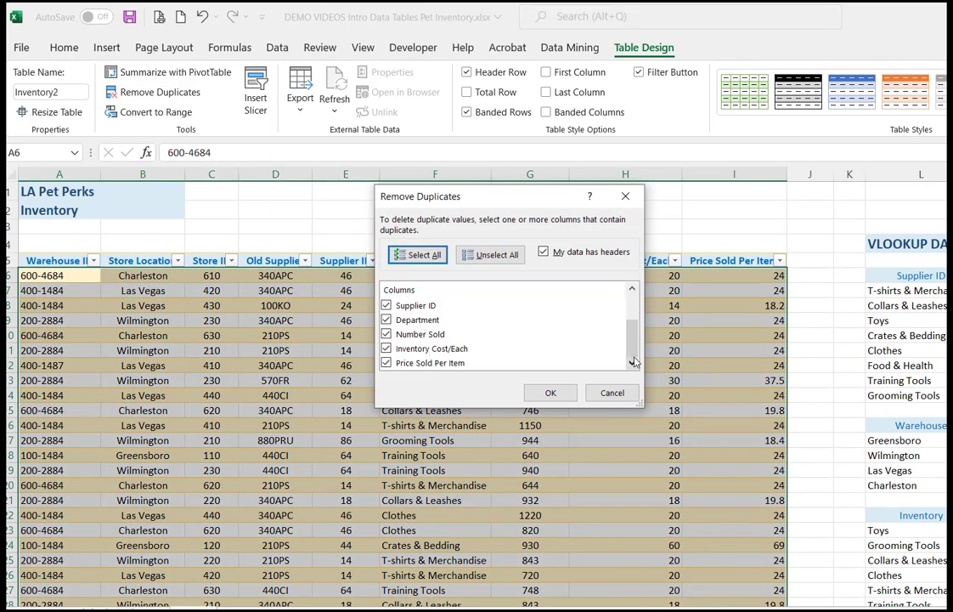
pyautogui.click(548, 396)
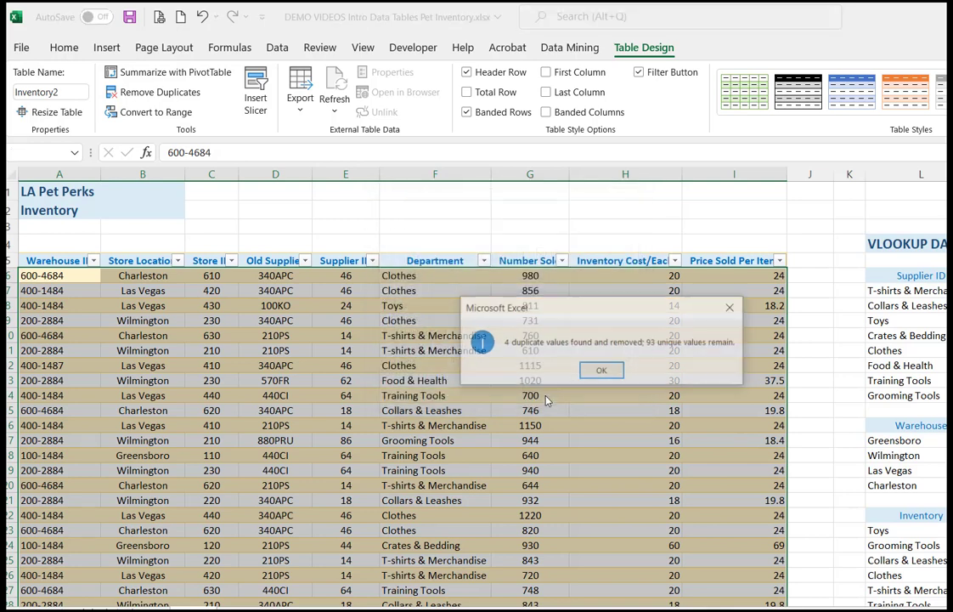
pyautogui.click(602, 369)
pyautogui.scroll(-10, 325, 508)
pyautogui.scroll(-15, 325, 508)
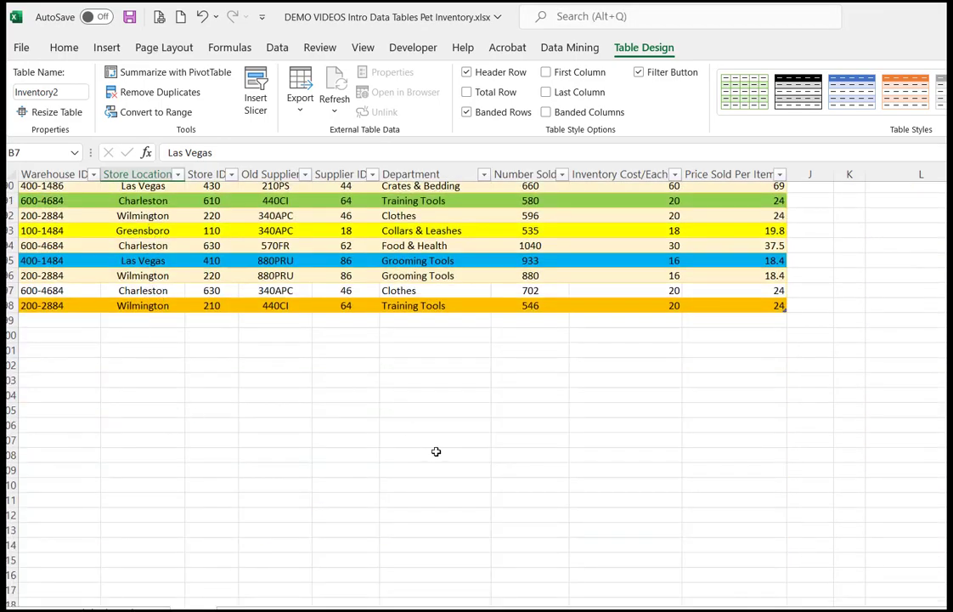
# Step: Add a total row at the end of the inventory table
pyautogui.scroll(20, 436, 452)
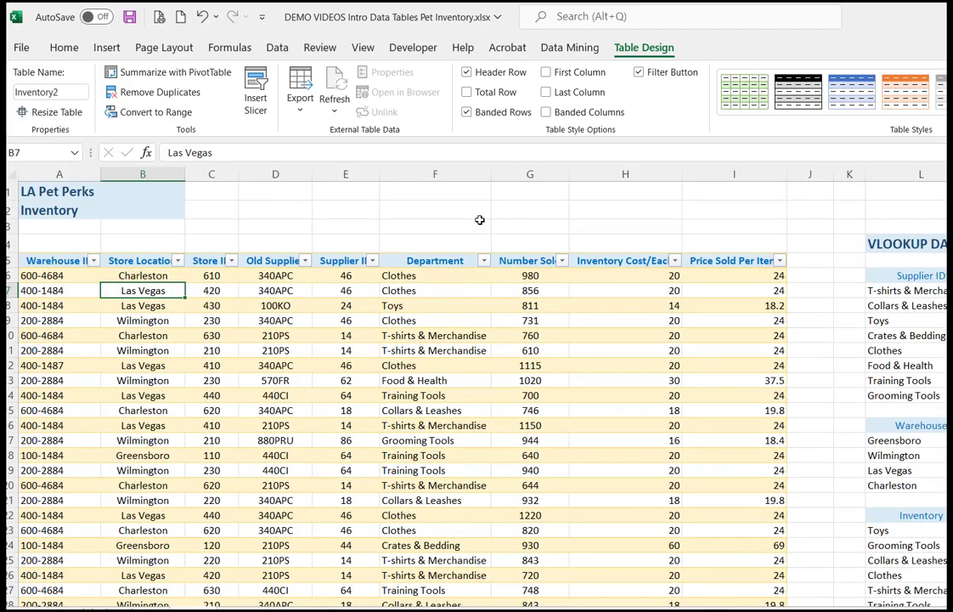
pyautogui.click(466, 93)
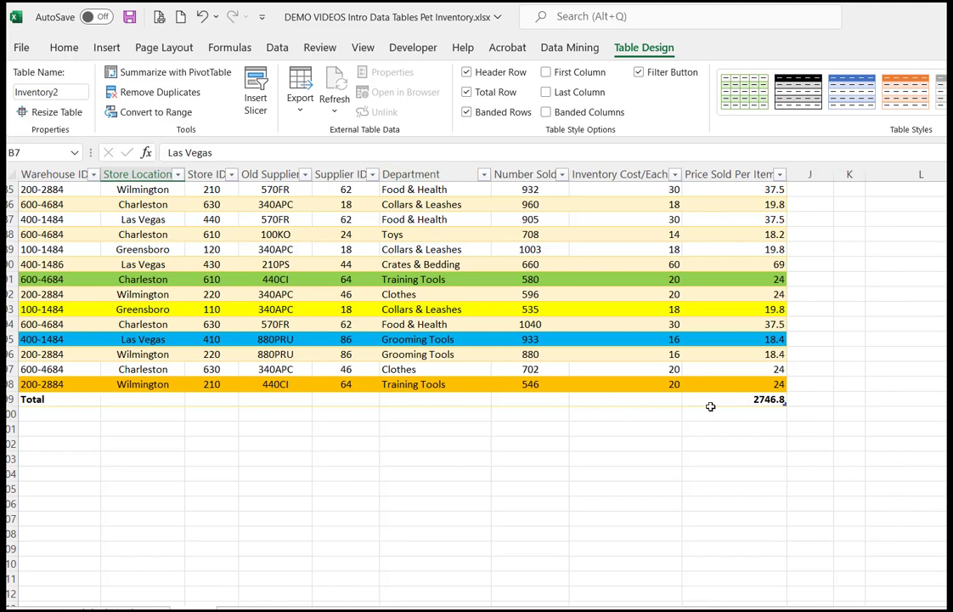
pyautogui.click(755, 398)
pyautogui.click(592, 401)
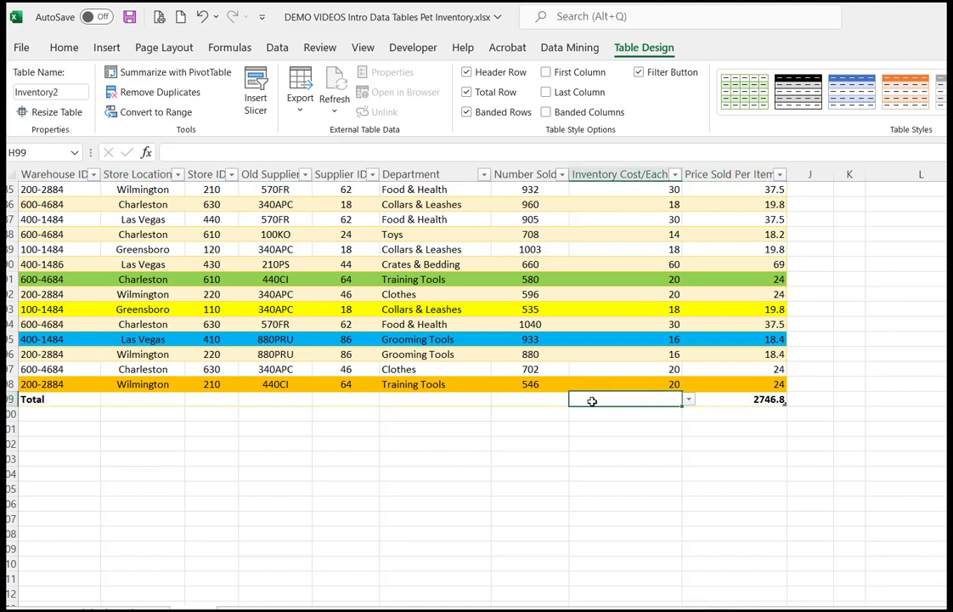
pyautogui.click(546, 400)
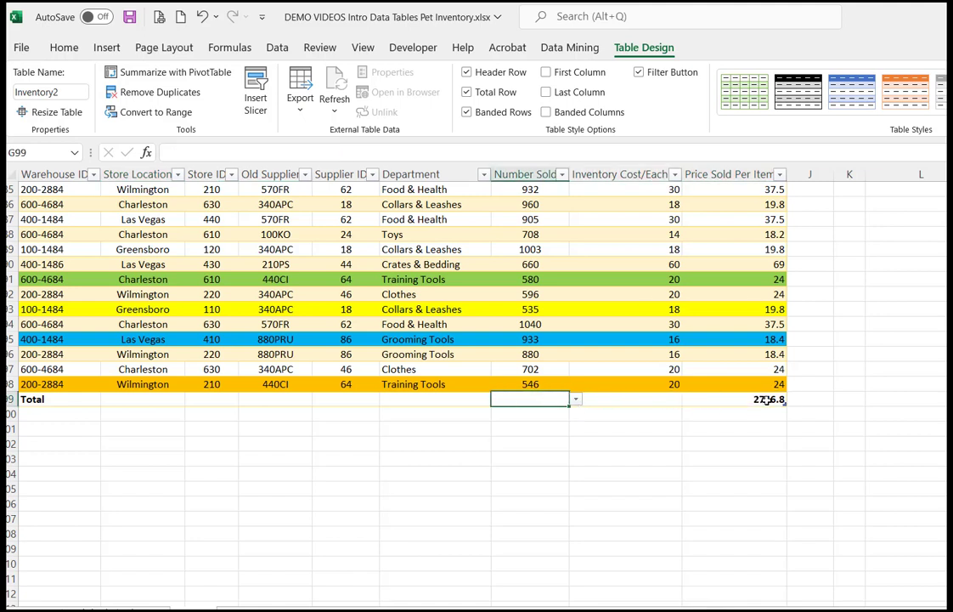
# Step: Set the total row to Average for the Price Sold Per Item and Inventory Cost/Each columns
pyautogui.click(767, 399)
pyautogui.click(793, 401)
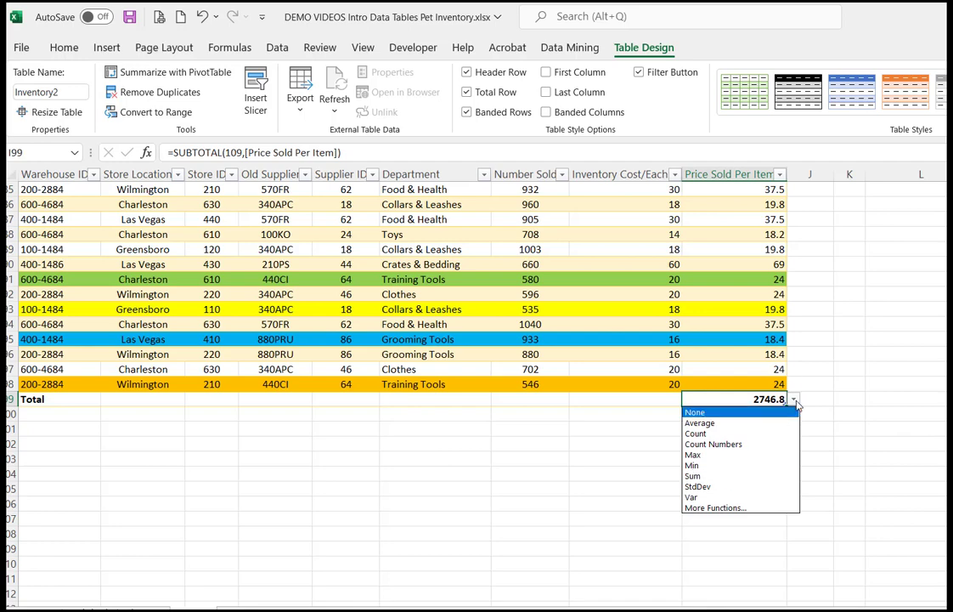
pyautogui.click(747, 422)
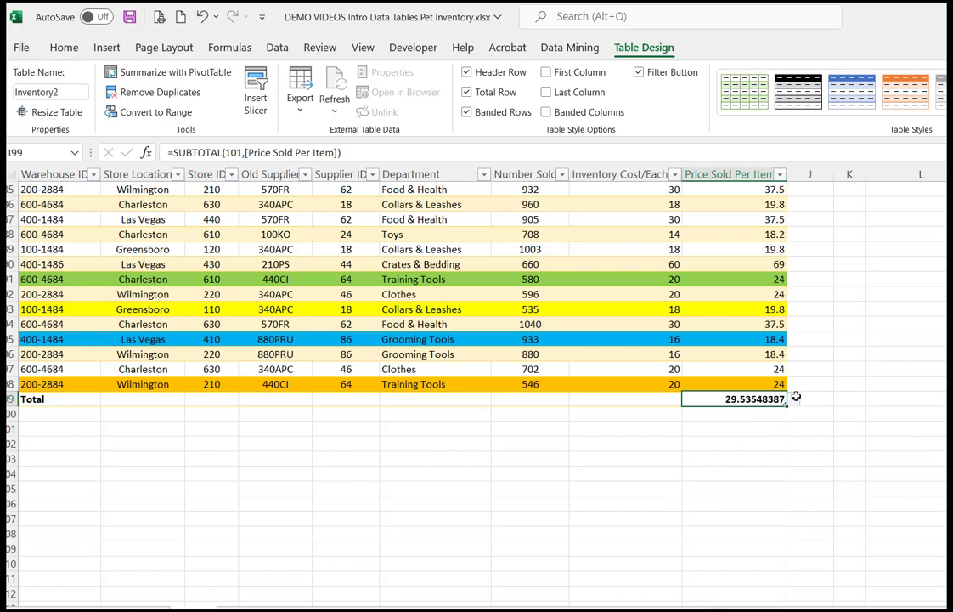
pyautogui.click(671, 398)
pyautogui.click(687, 399)
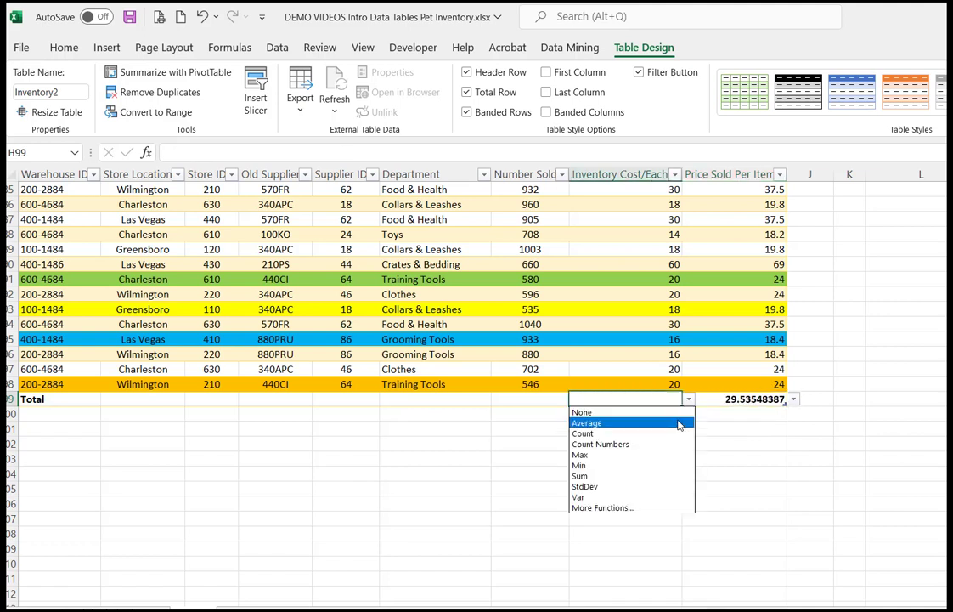
pyautogui.click(679, 423)
# Step: Set the total row to Sum for the Number Sold column and select the row's Total label cell
pyautogui.click(539, 400)
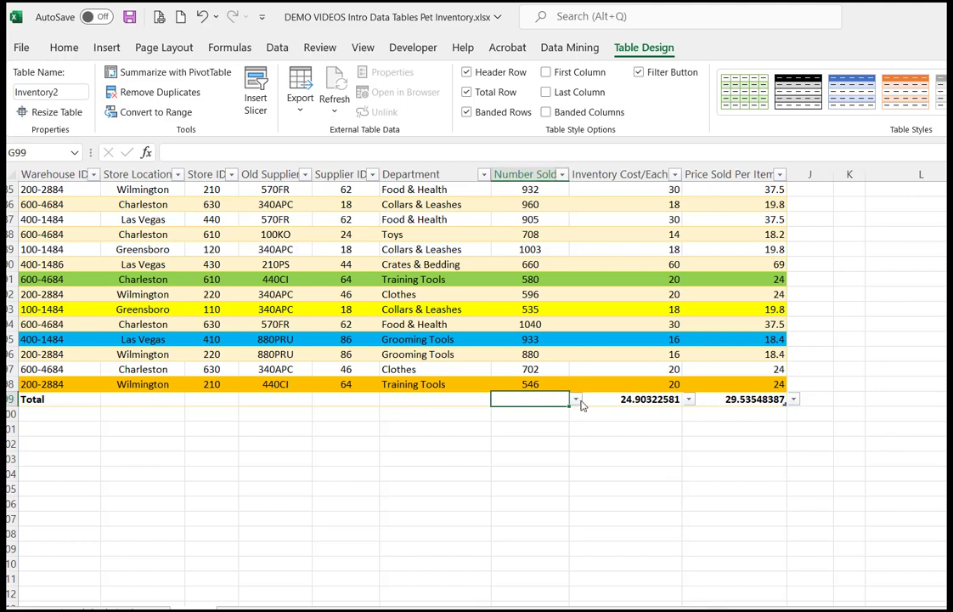
pyautogui.click(576, 400)
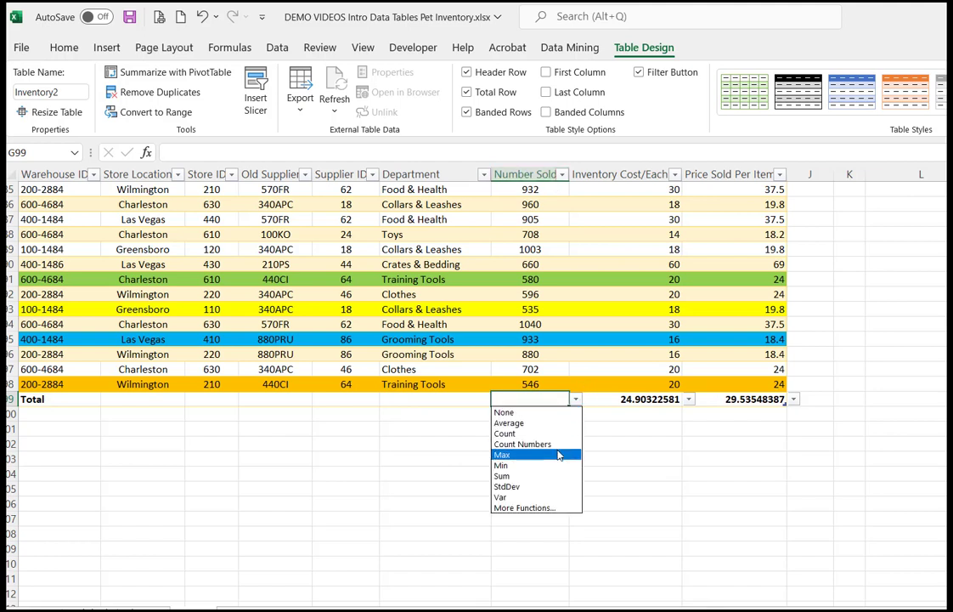
pyautogui.click(551, 478)
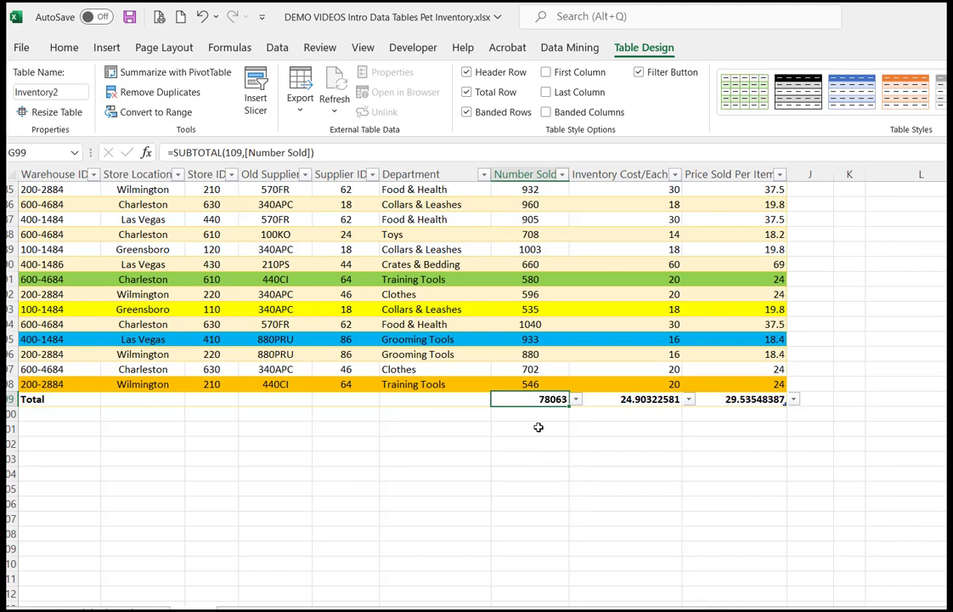
pyautogui.click(68, 398)
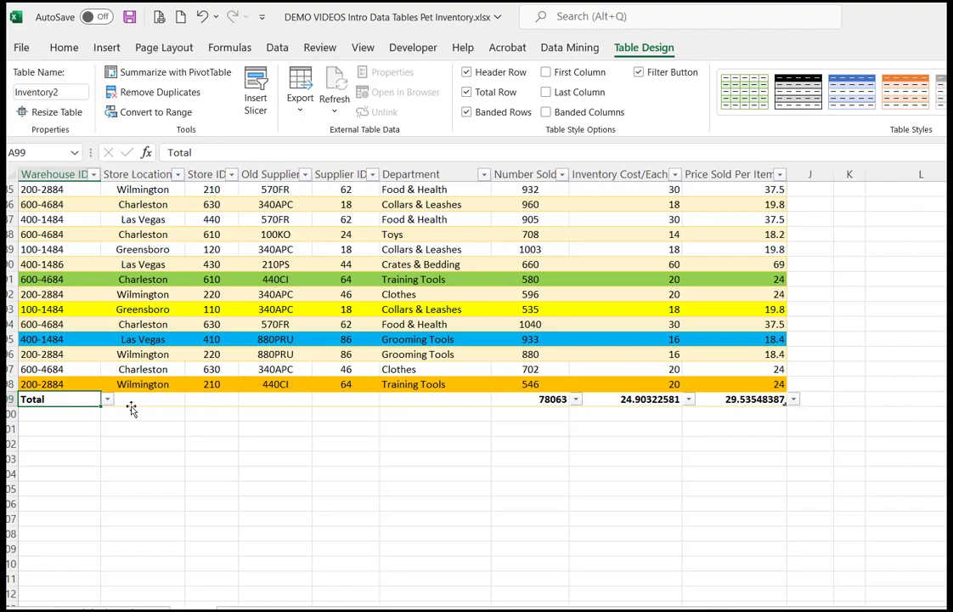
# Step: Insert a blank table column before the Inventory Cost/Each column and undo the insertion
pyautogui.click(377, 432)
pyautogui.scroll(20, 377, 432)
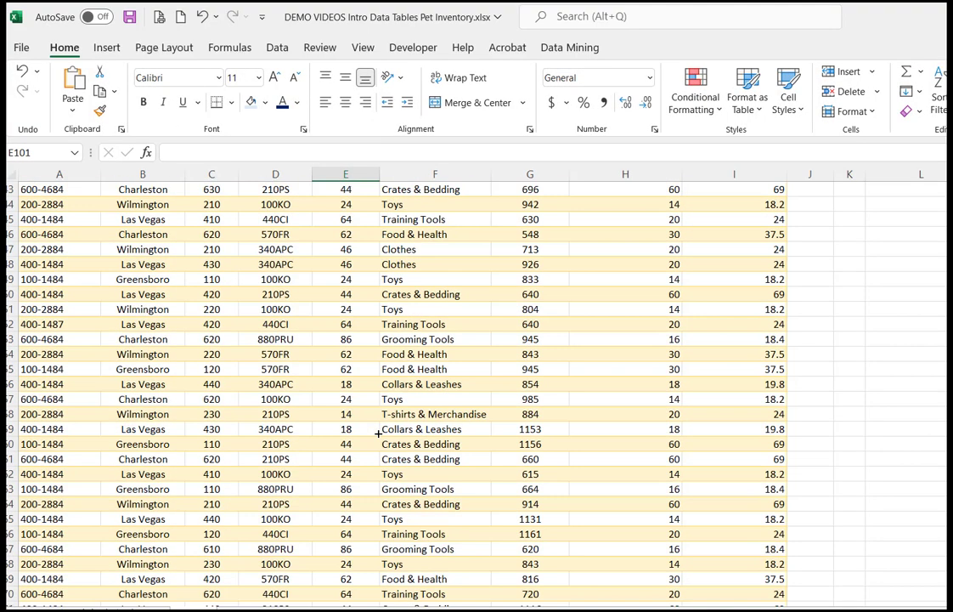
pyautogui.click(628, 191)
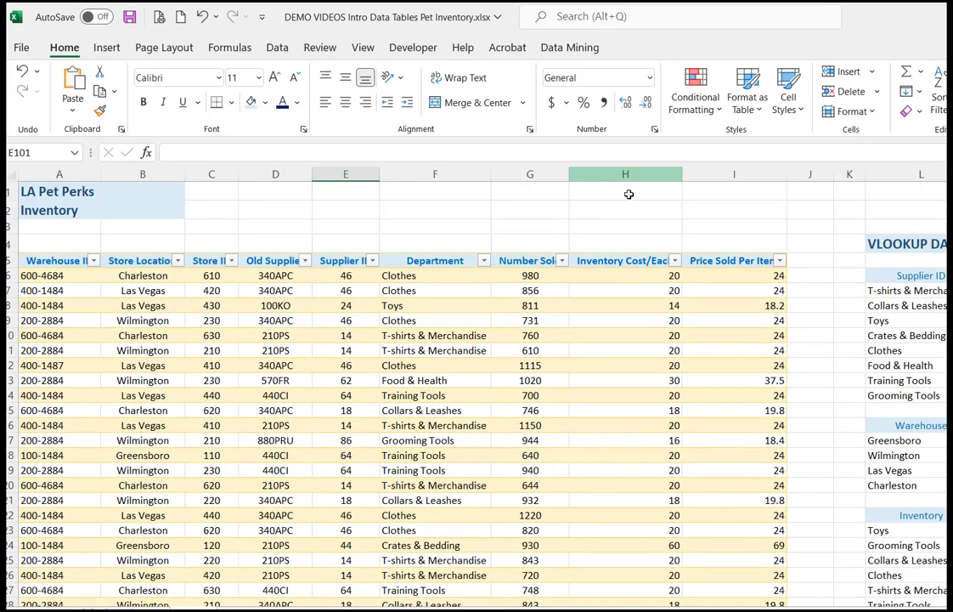
pyautogui.rightClick(619, 274)
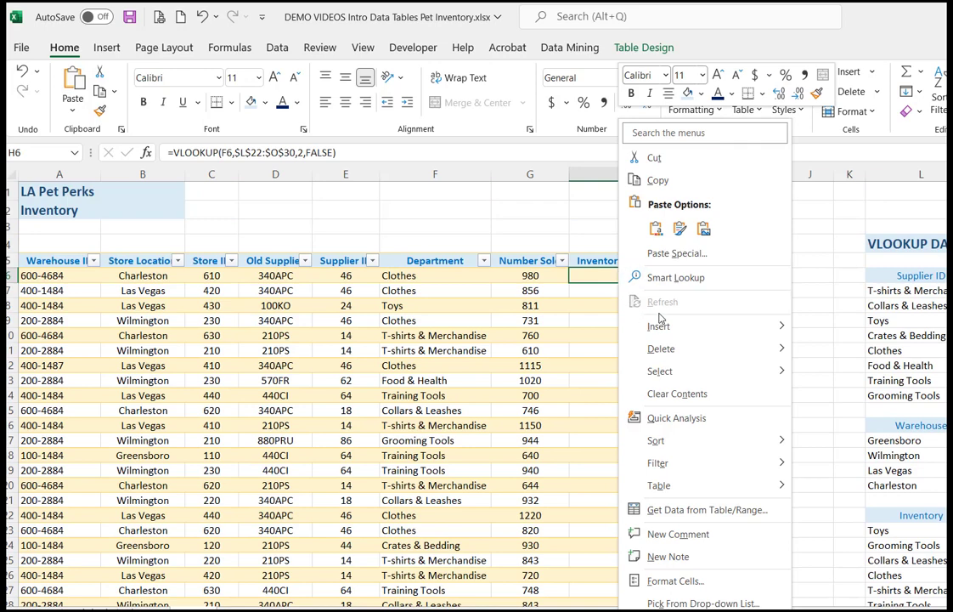
pyautogui.moveTo(714, 326)
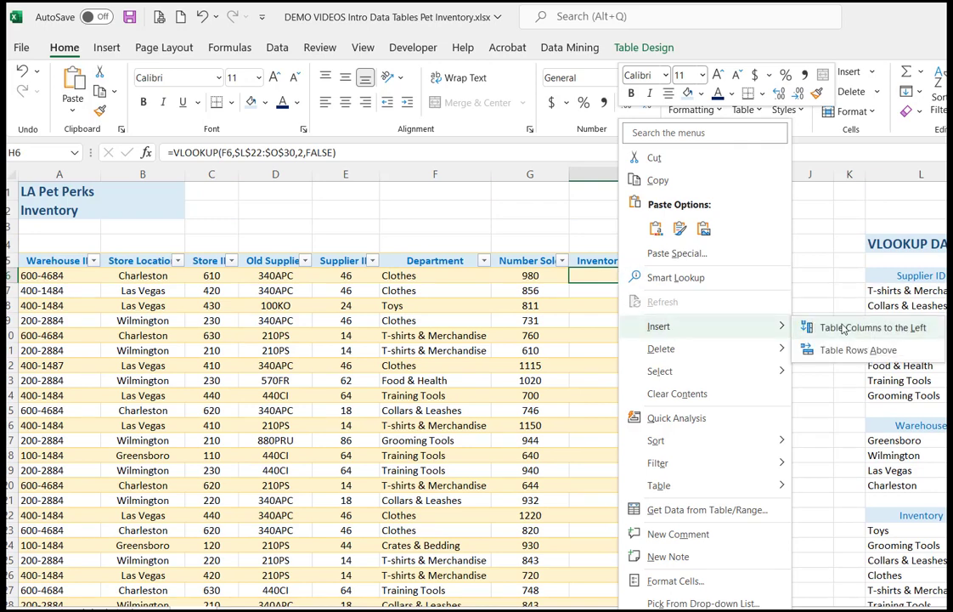
pyautogui.click(843, 329)
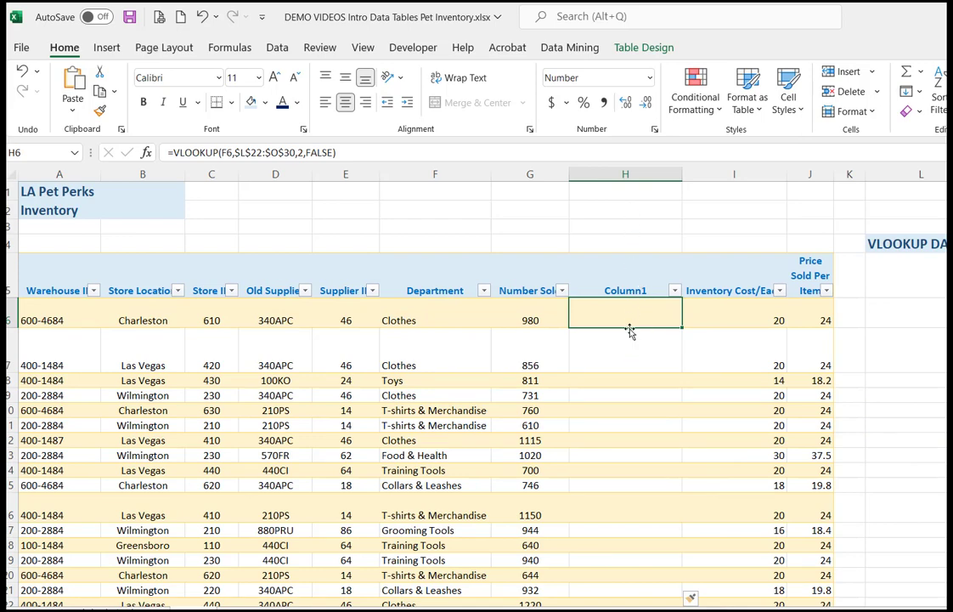
pyautogui.click(202, 17)
# Step: Add a table column headed Profit Per Item in cell J5, directly after the Price Sold Per Item column
pyautogui.click(811, 260)
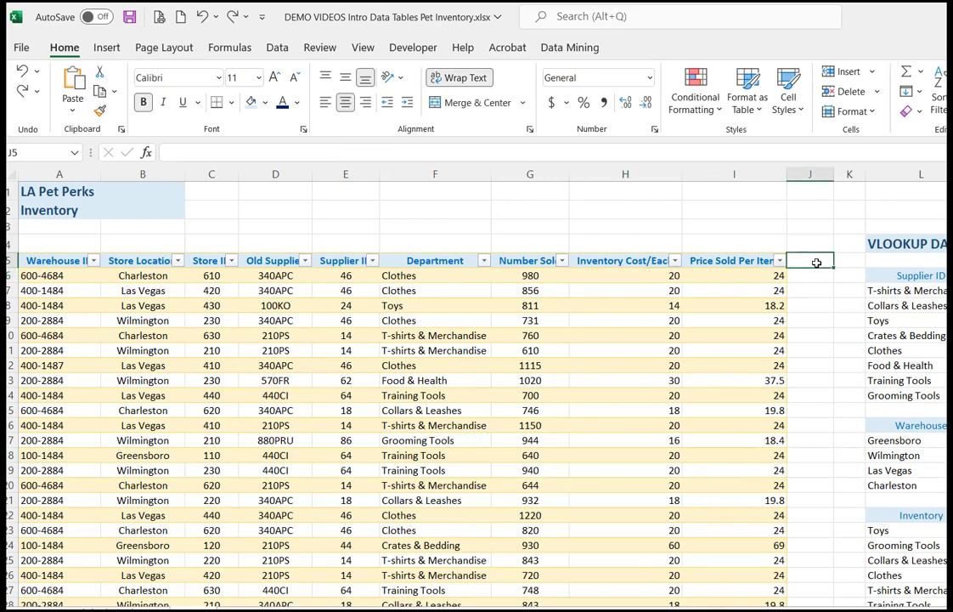
pyautogui.write('Prot')
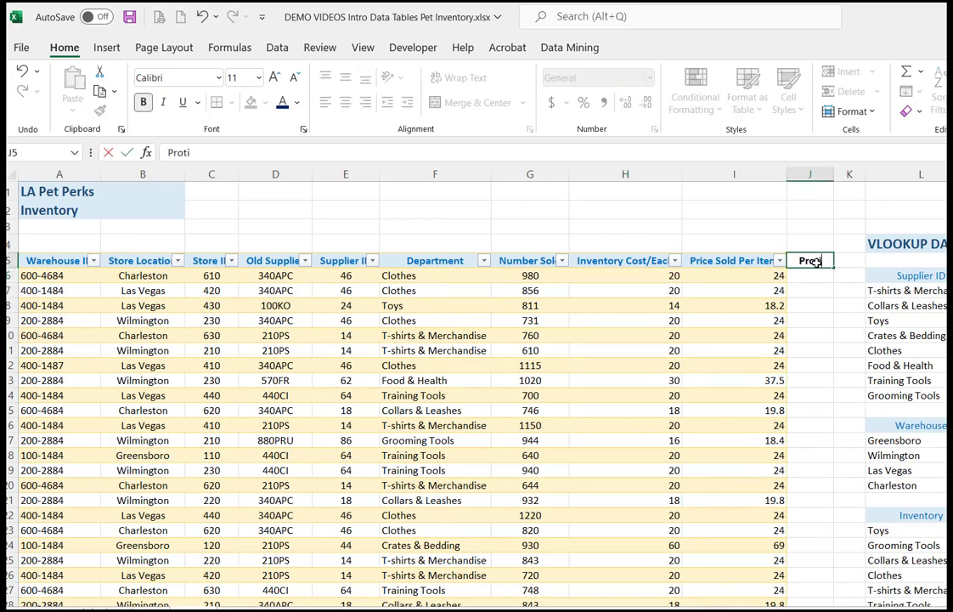
pyautogui.press('BackSpace')
pyautogui.write('fit Per ITem')
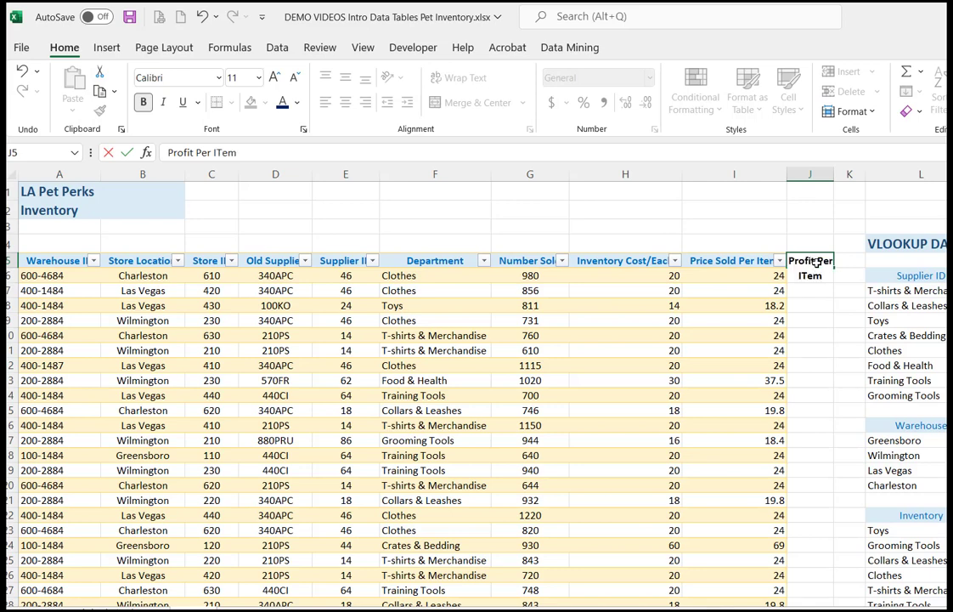
pyautogui.press('Return')
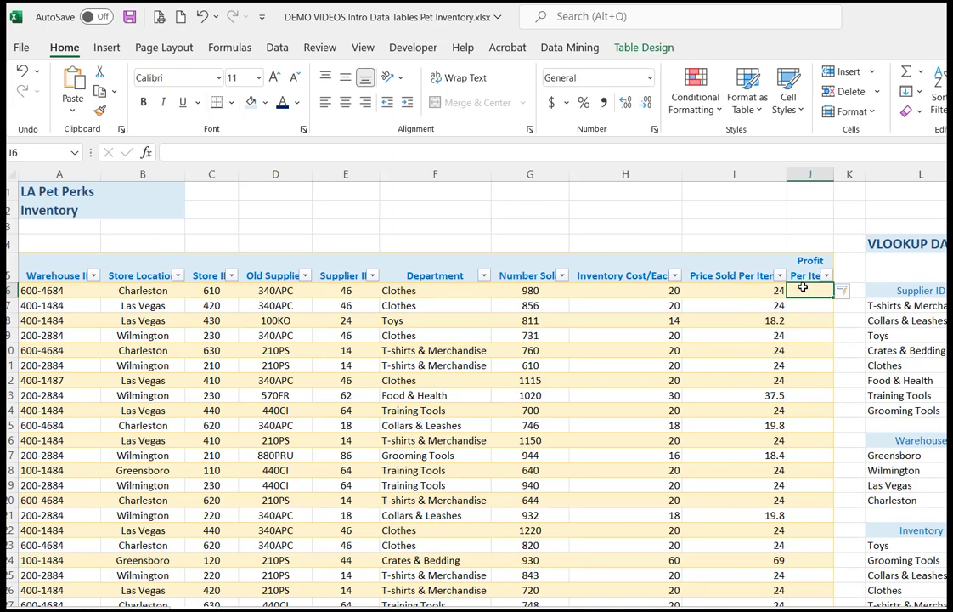
# Step: Fill the Profit Per Item column with the formula =[@[Price Sold Per Item]]-[@[Inventory Cost/Each]], starting in its first data row
pyautogui.write('=')
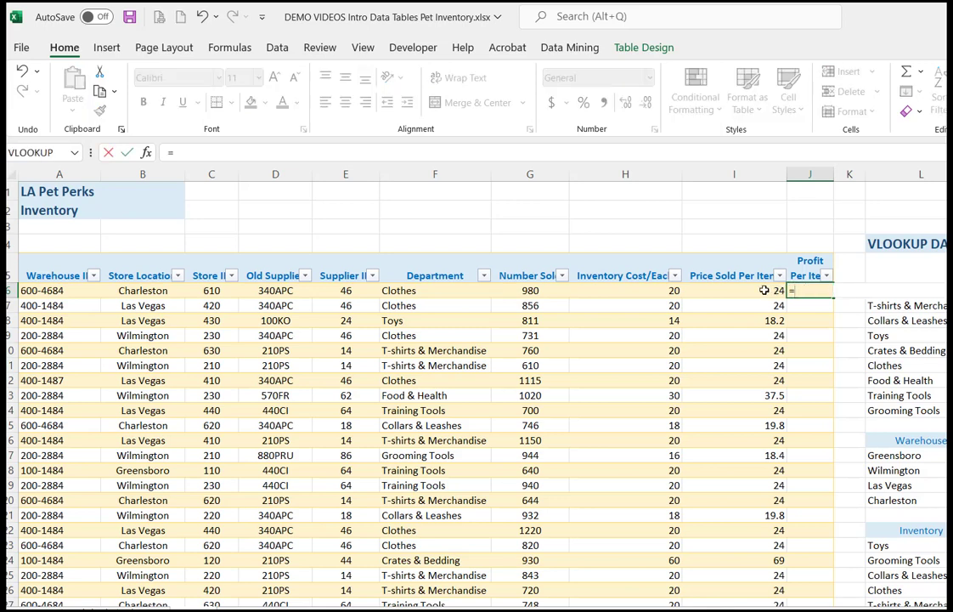
pyautogui.click(764, 290)
pyautogui.write('-')
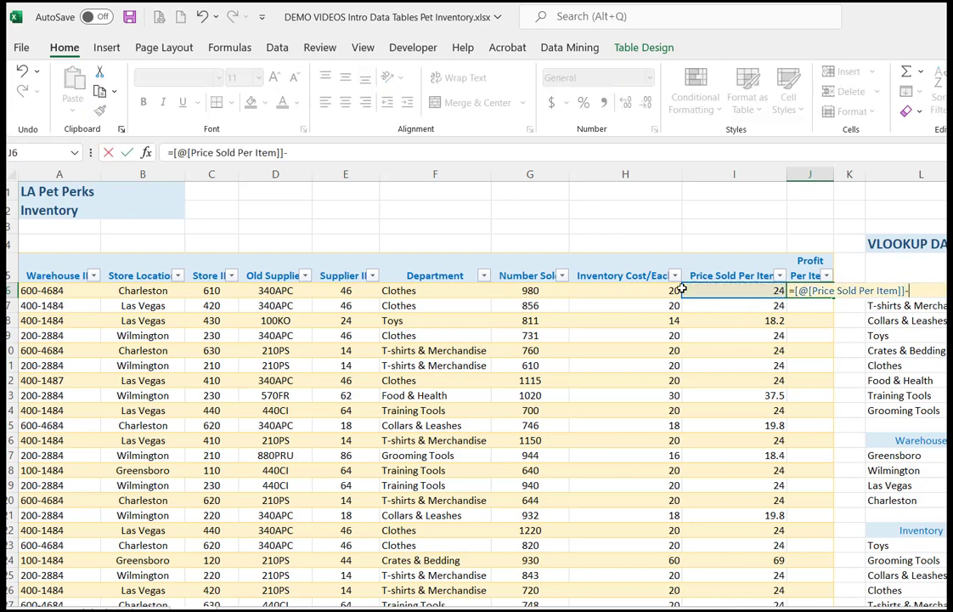
pyautogui.click(673, 290)
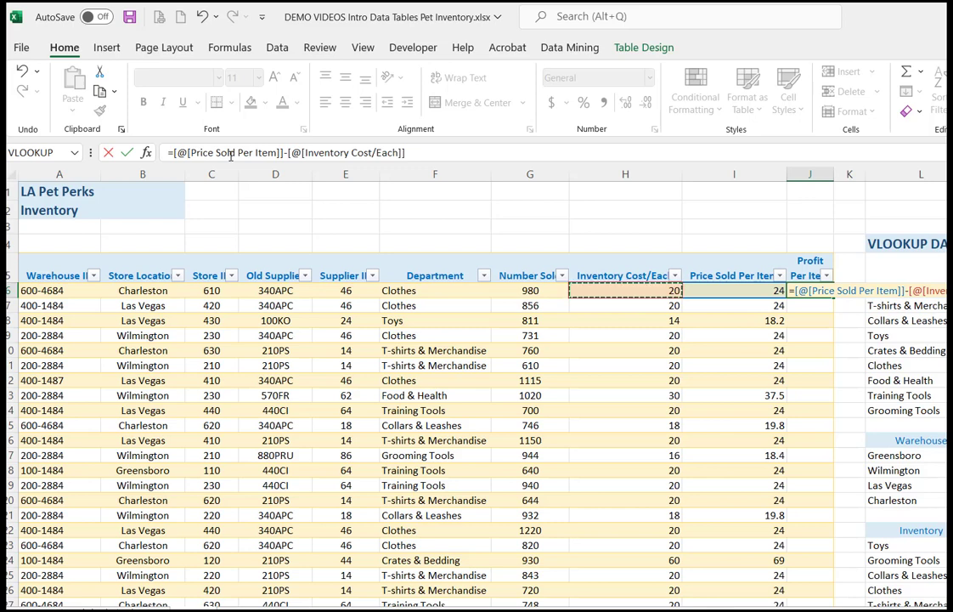
pyautogui.press('Return')
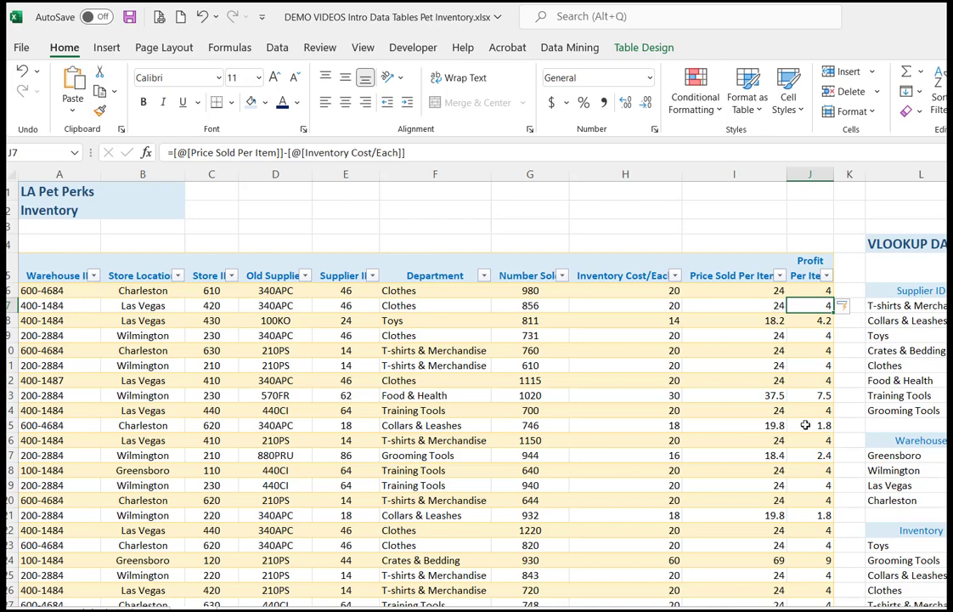
# Step: Hide the filter buttons in the inventory table's header row and show them again
pyautogui.click(591, 334)
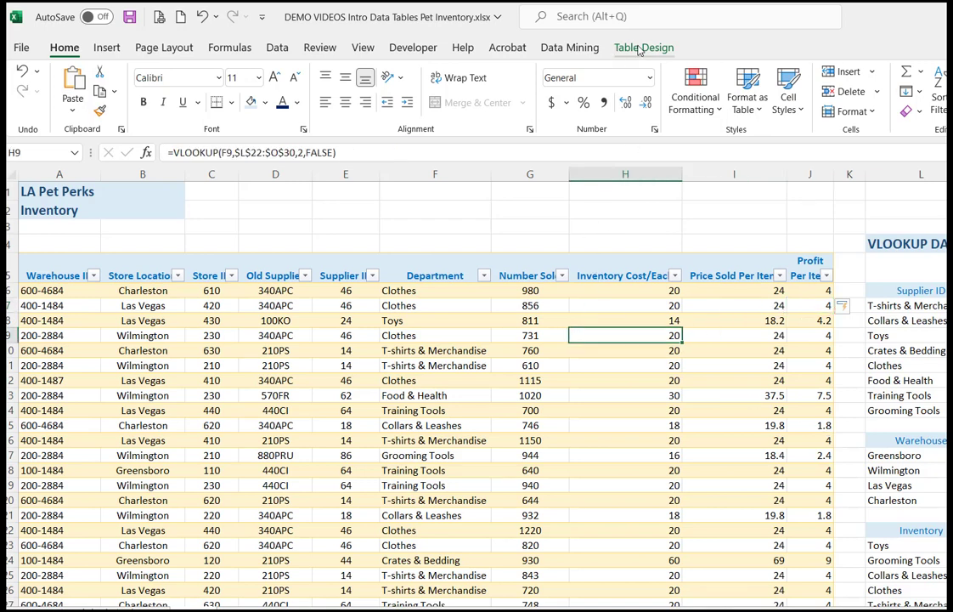
pyautogui.click(639, 48)
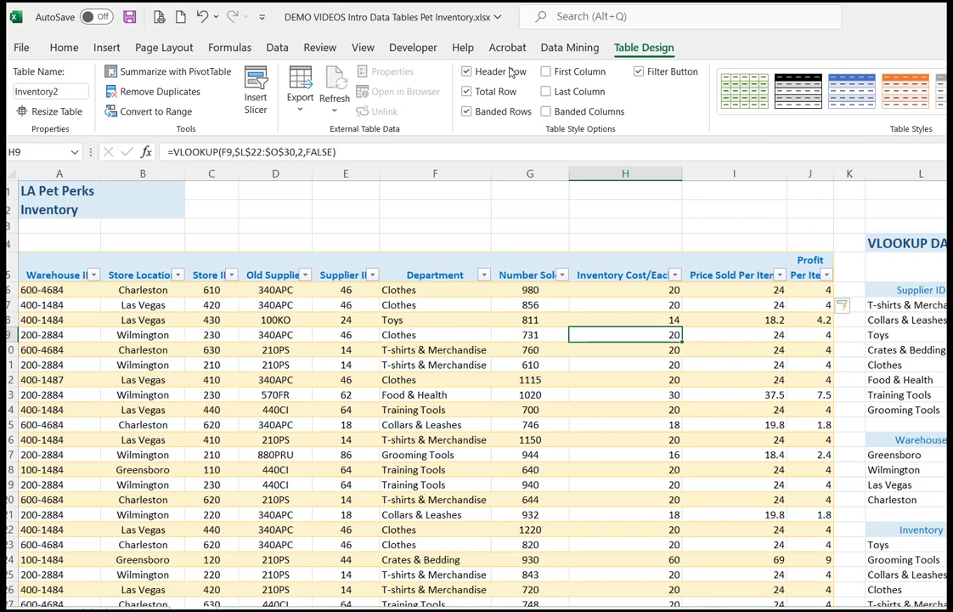
pyautogui.click(638, 73)
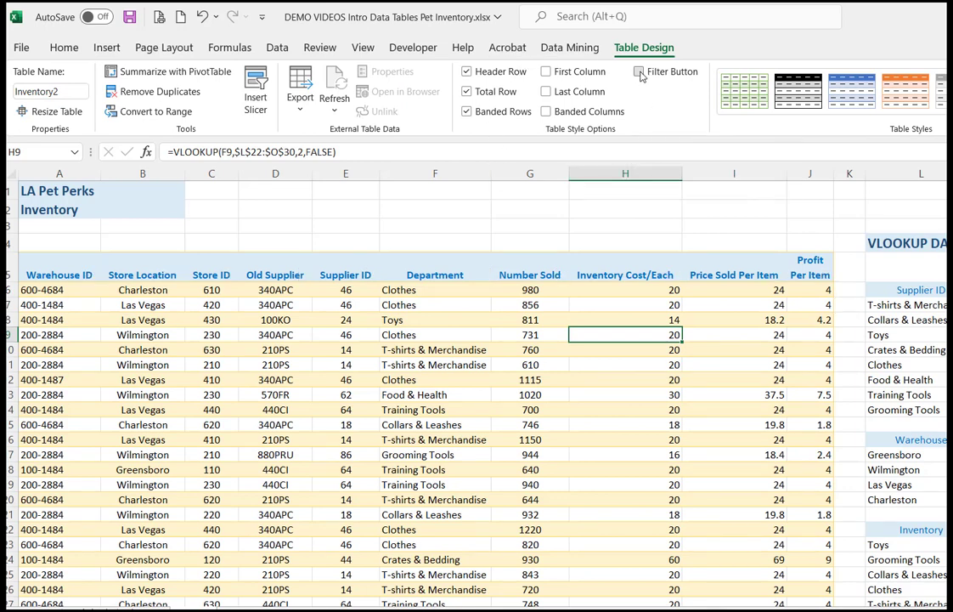
pyautogui.click(639, 74)
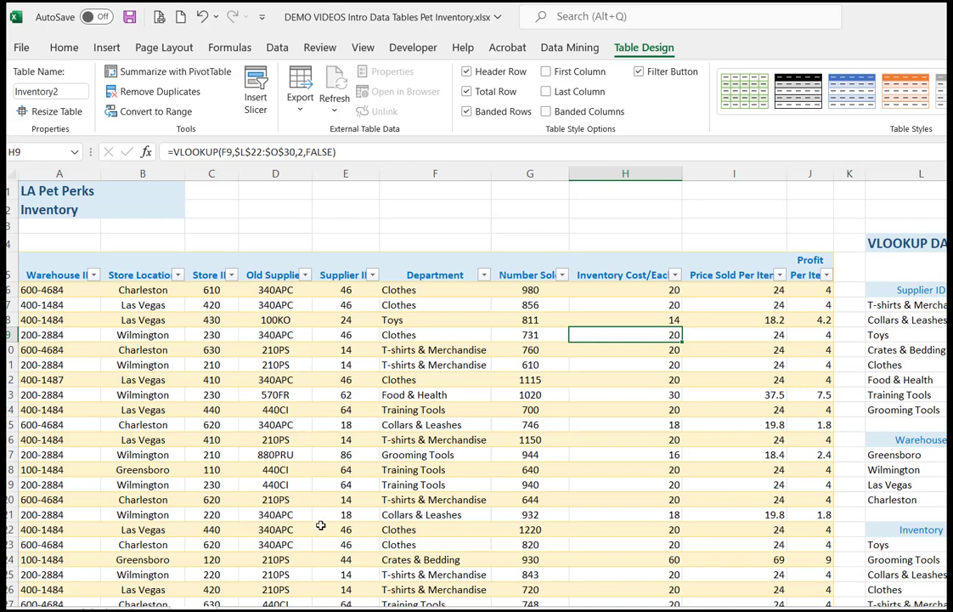